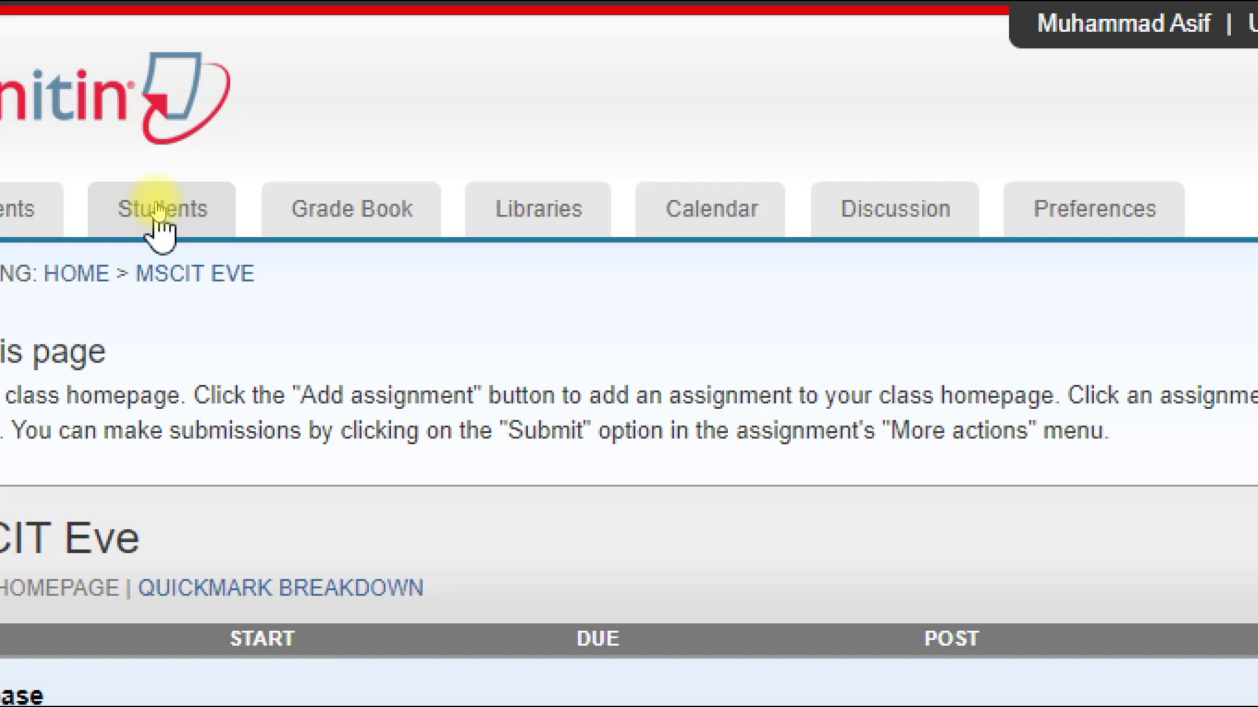
# Open the form for enrolling a single student in the MSCIT Eve class
pyautogui.click(157, 208)
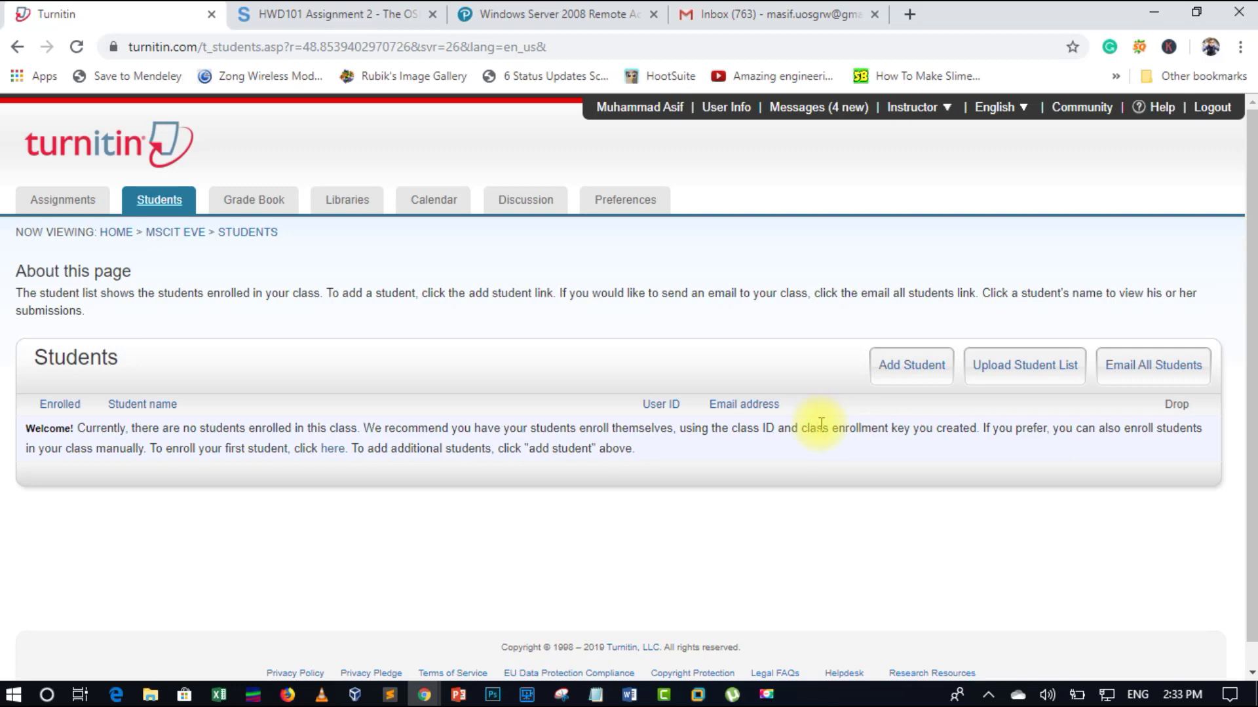
pyautogui.click(897, 378)
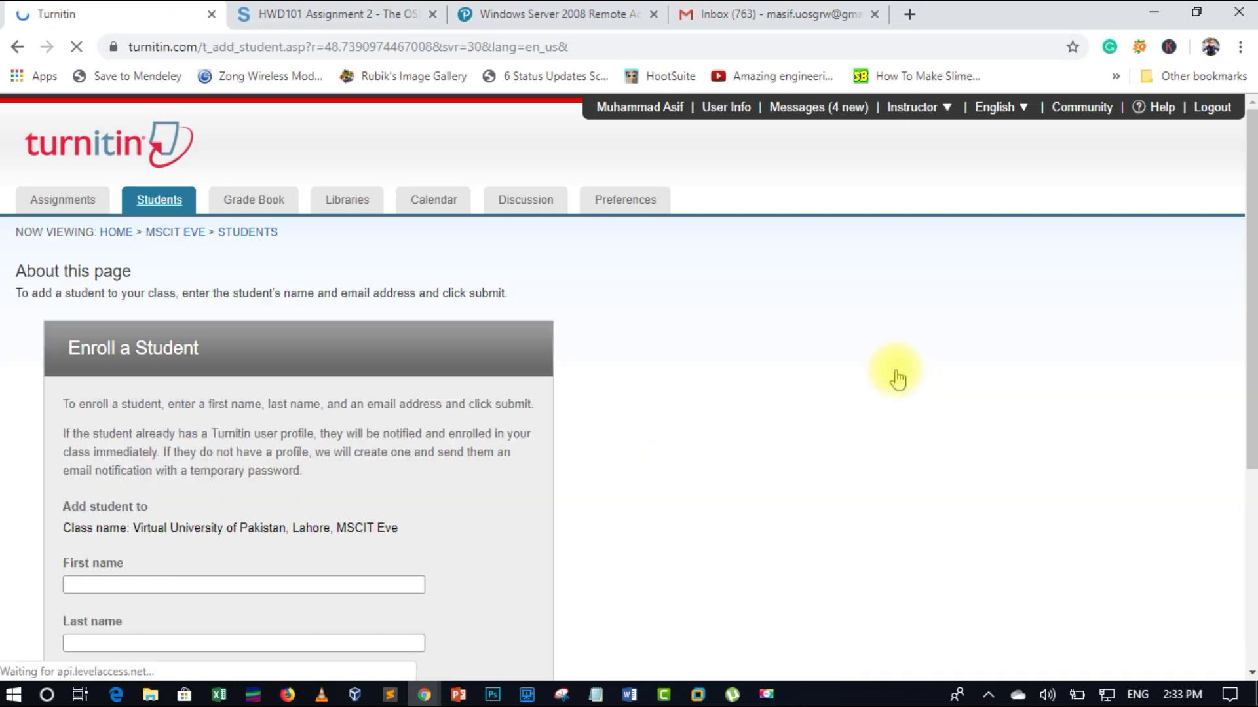
pyautogui.scroll(-3, 895, 375)
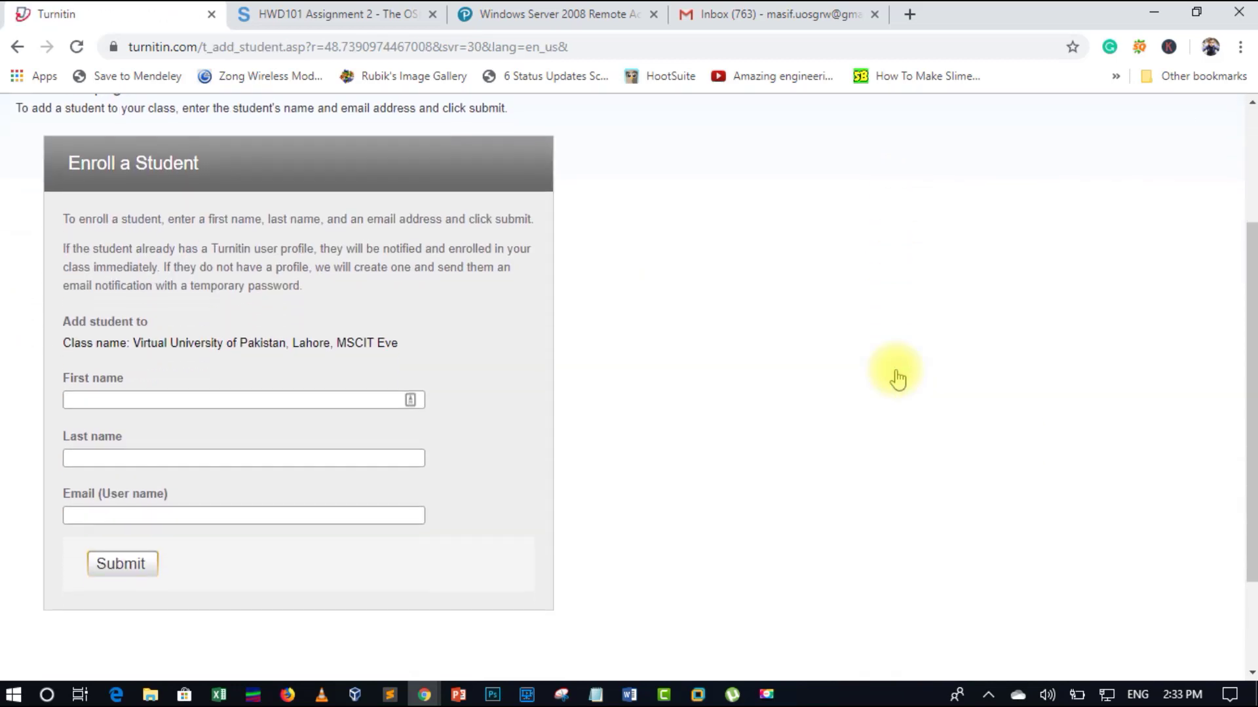
# Enroll one student by filling in the student's first name, last name and email address and submitting the form
pyautogui.click(170, 403)
pyautogui.click(170, 427)
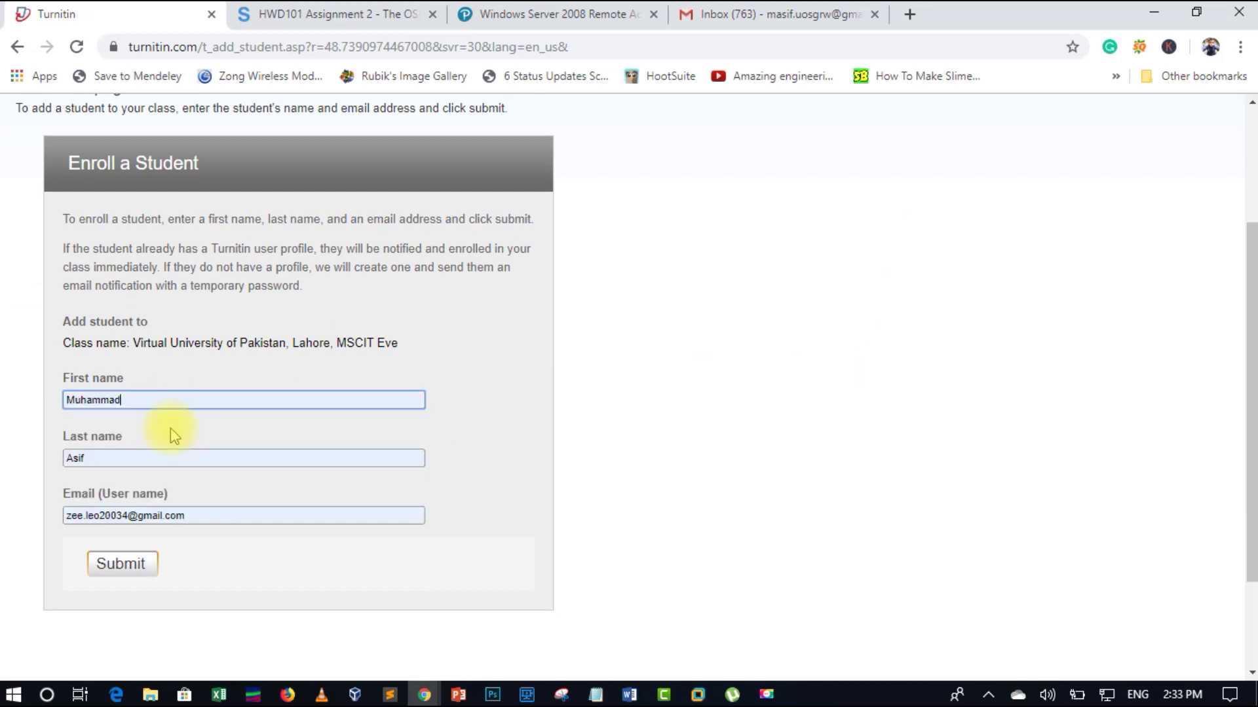
pyautogui.moveTo(207, 518); pyautogui.dragTo(41, 524)
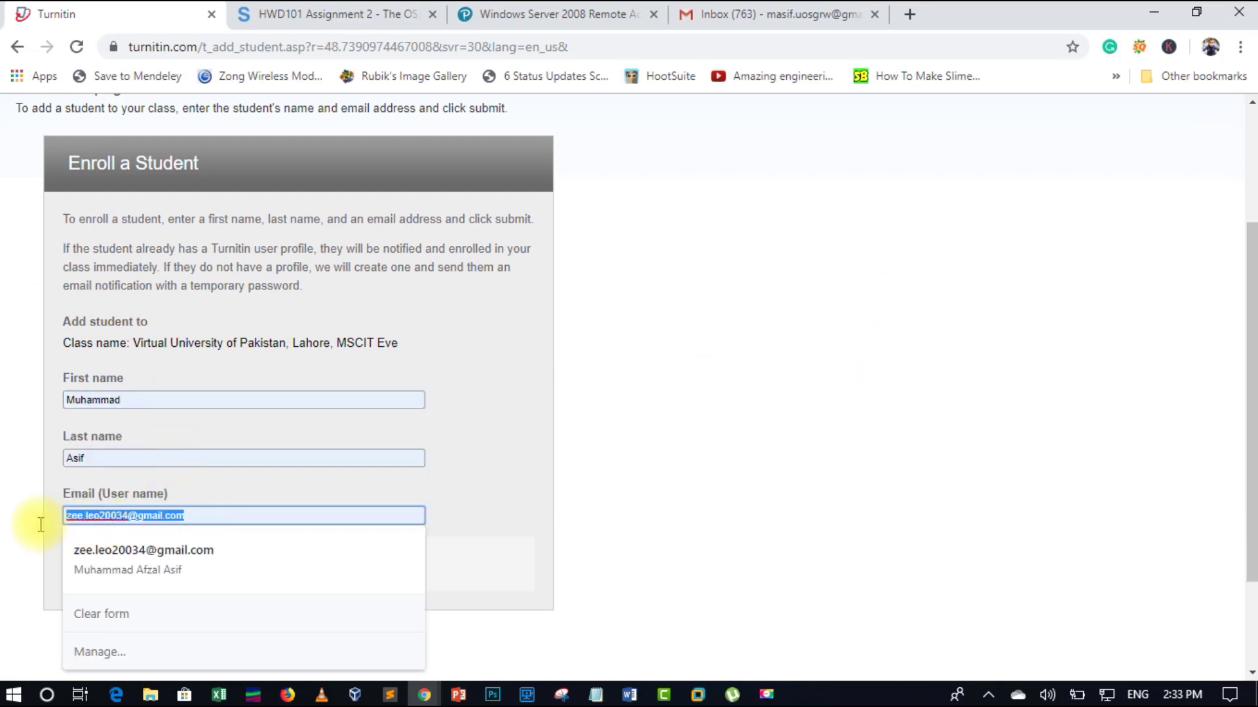
pyautogui.write('masif')
pyautogui.press('Down')
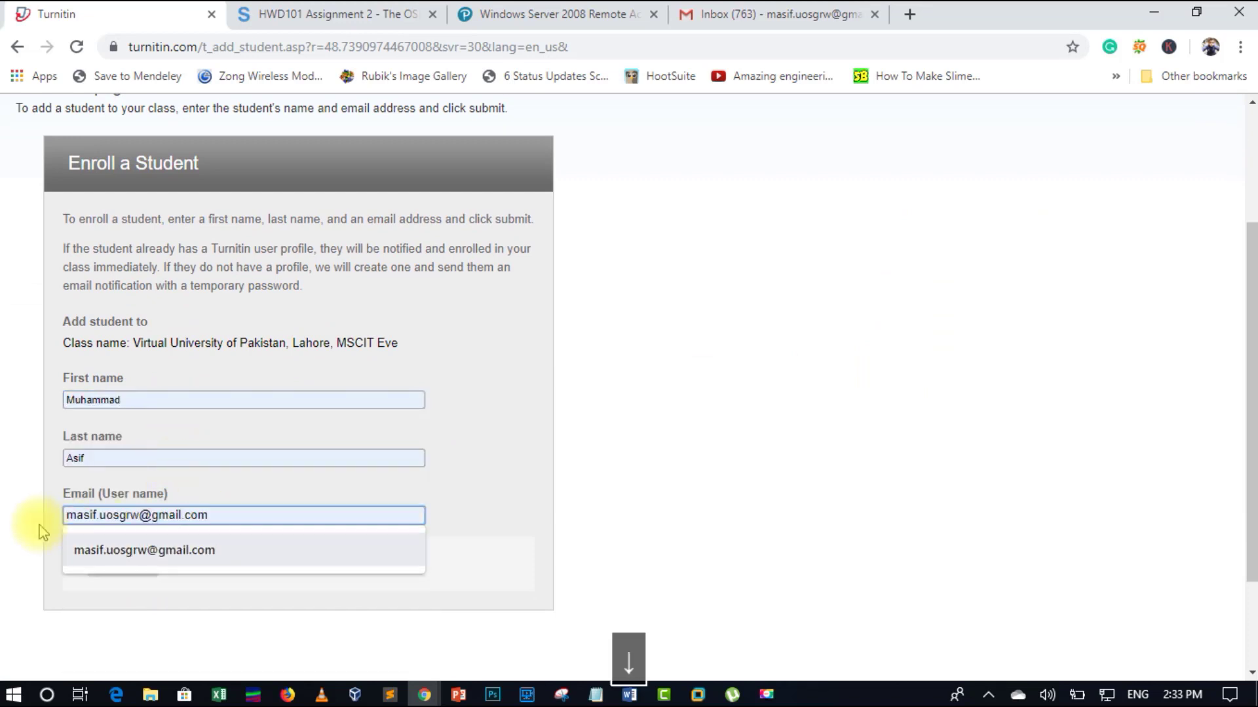
pyautogui.press('Return')
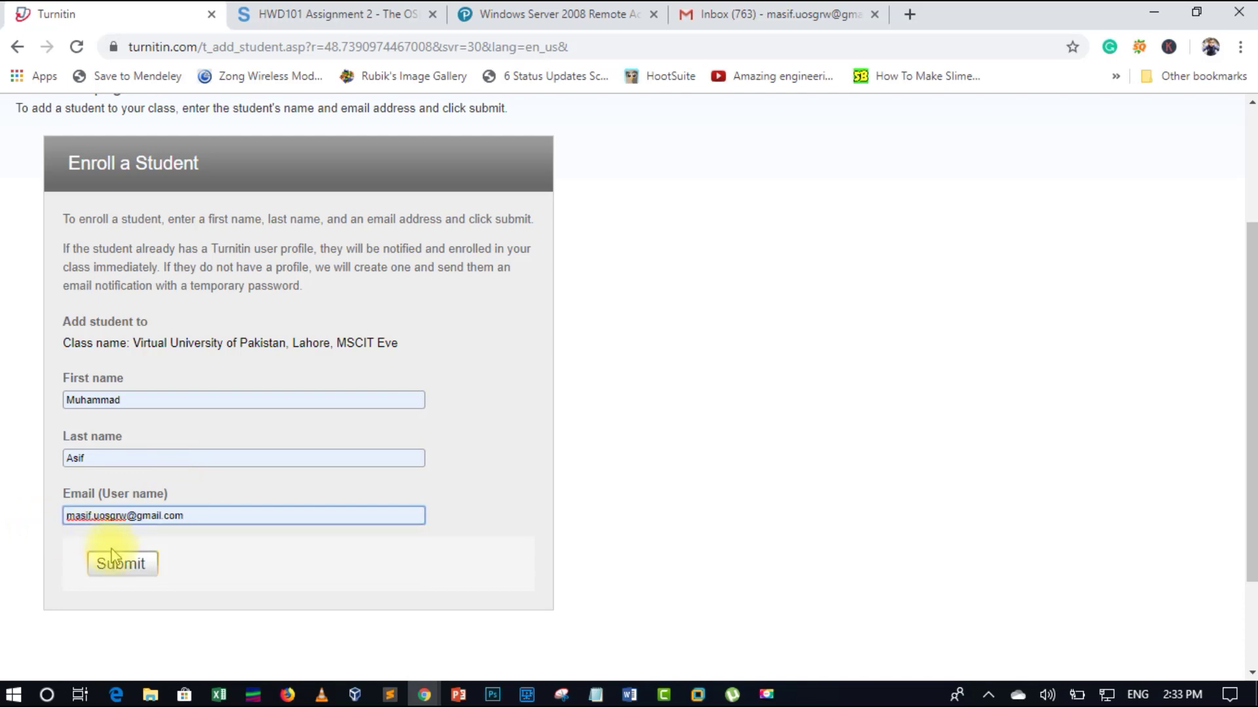
pyautogui.click(113, 562)
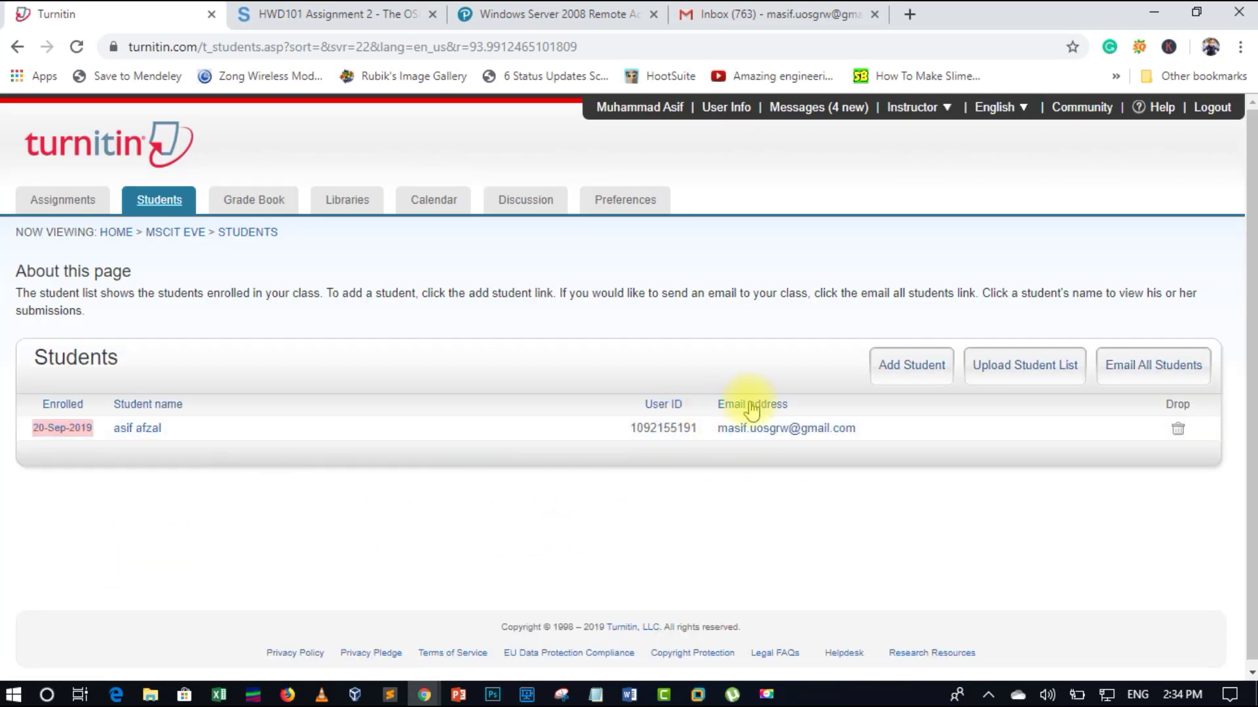
# Open sectionA.xlsx from the desktop in Excel and review its First-Name, Last-Name and Email columns
pyautogui.press('super+d')
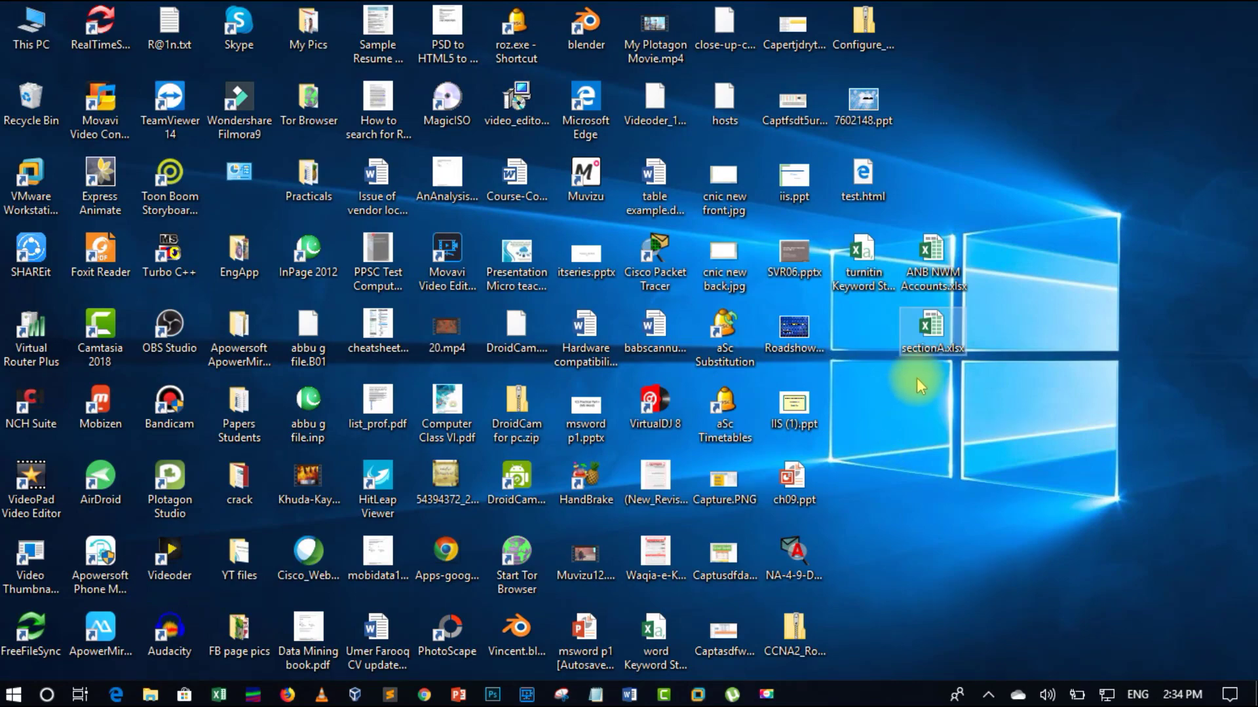
pyautogui.doubleClick(933, 331)
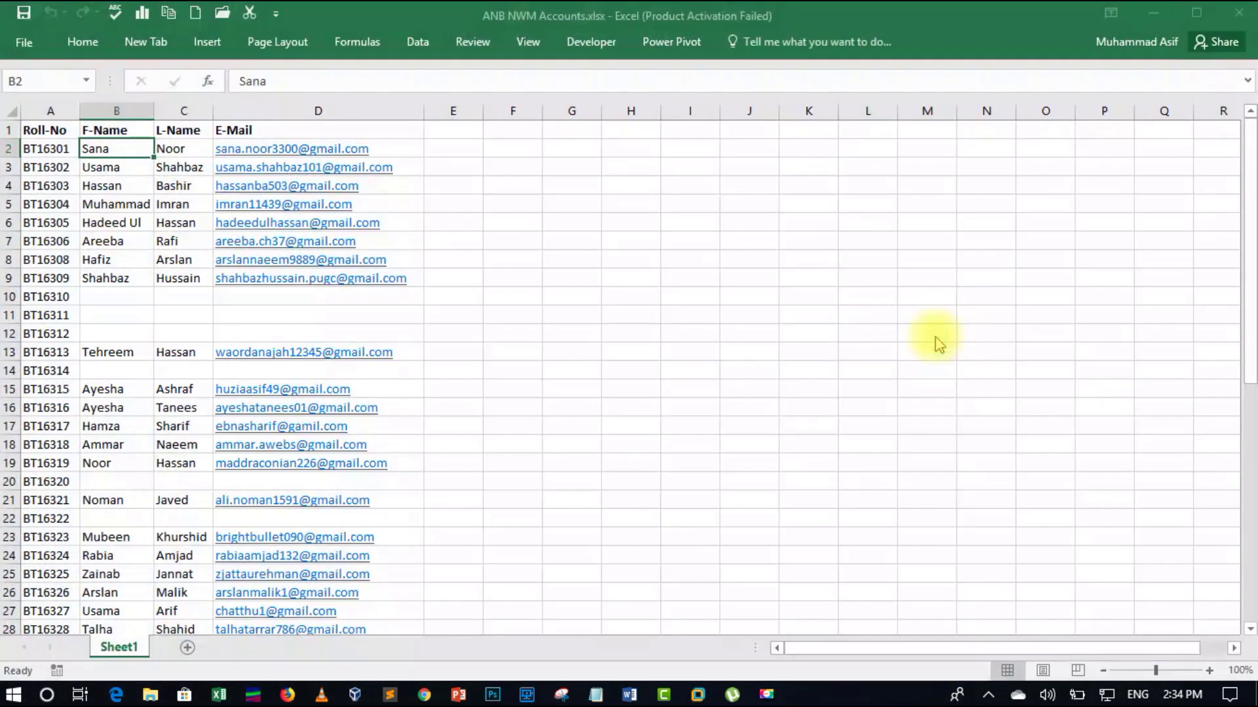
pyautogui.scroll(5, 421, 309)
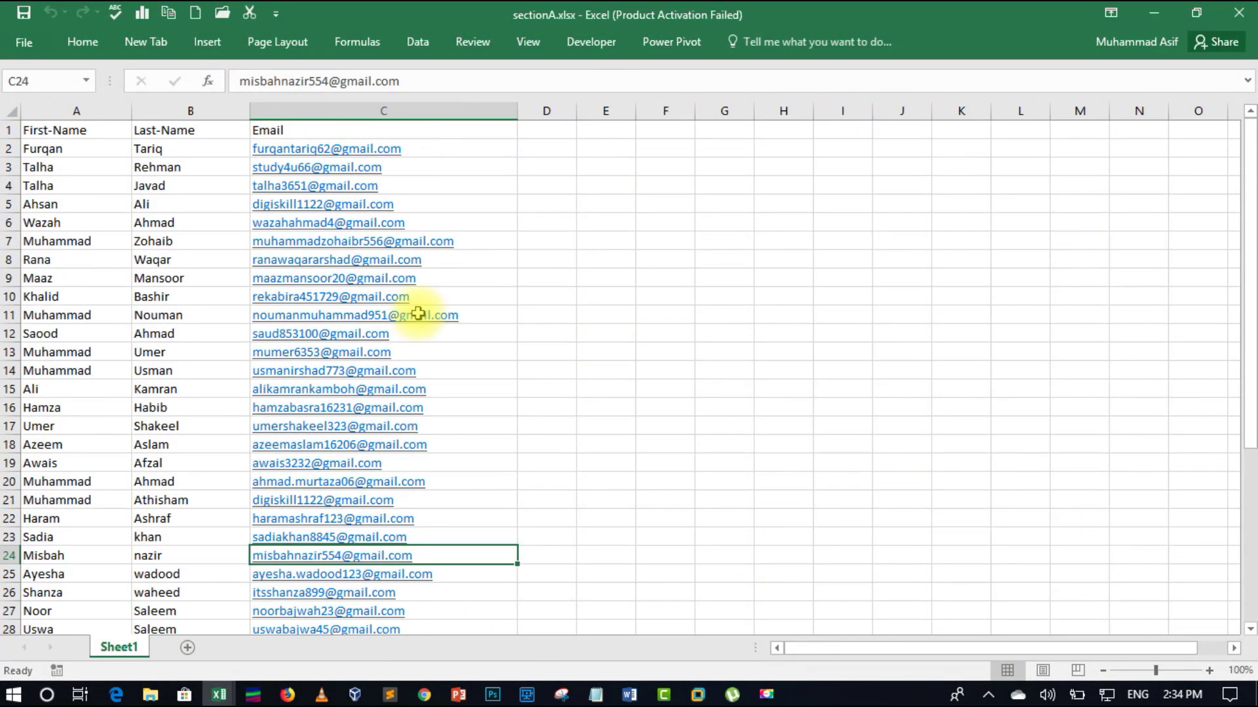
pyautogui.scroll(-1, 29, 168)
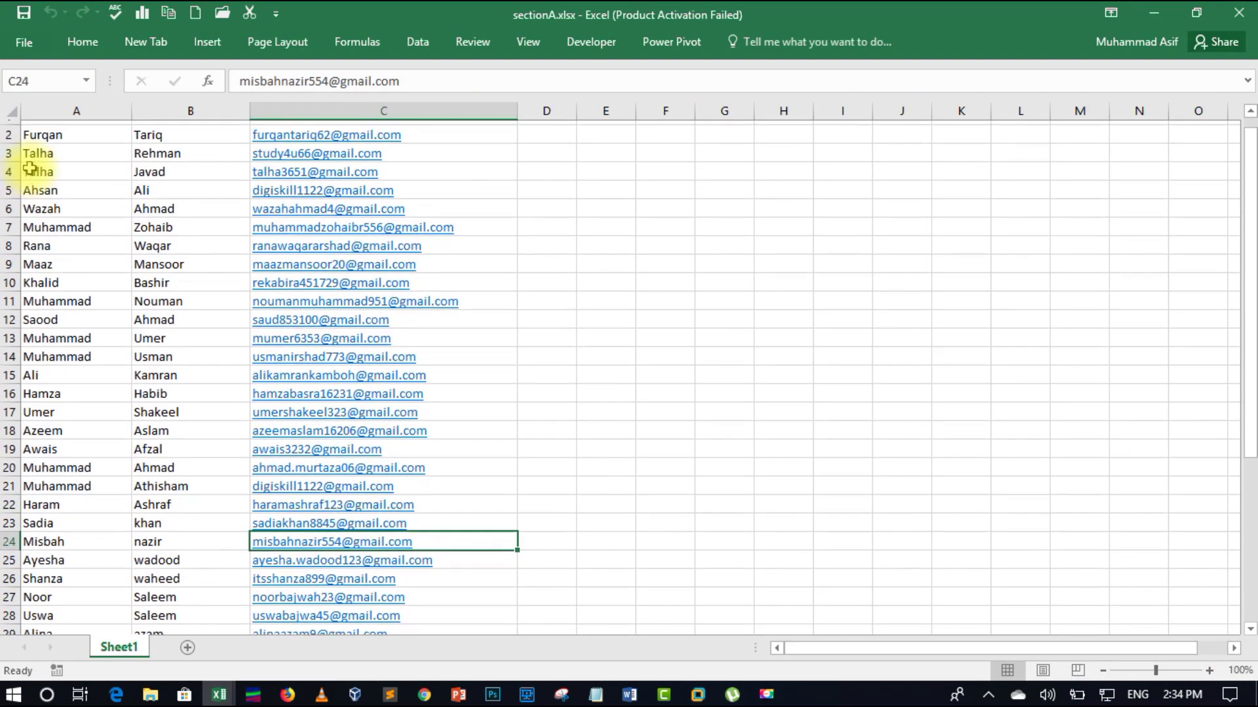
pyautogui.scroll(1, 29, 168)
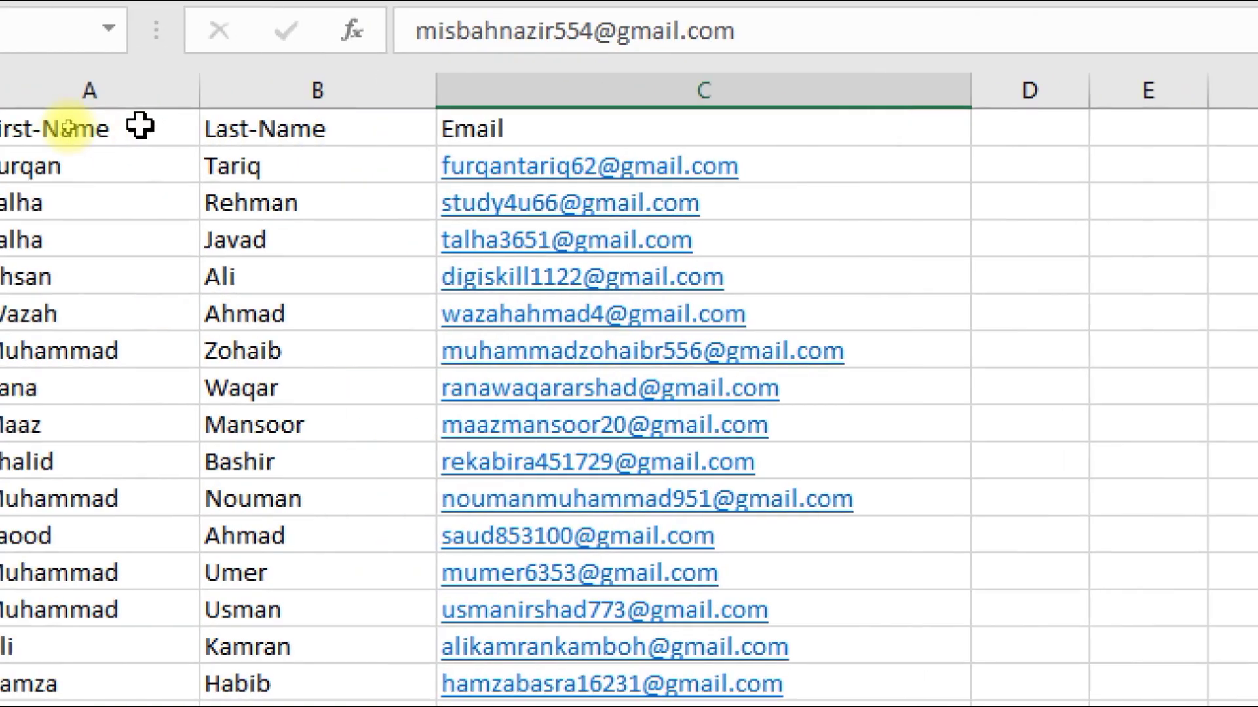
pyautogui.scroll(-3, 43, 241)
pyautogui.scroll(1, 41, 238)
pyautogui.scroll(2, 42, 239)
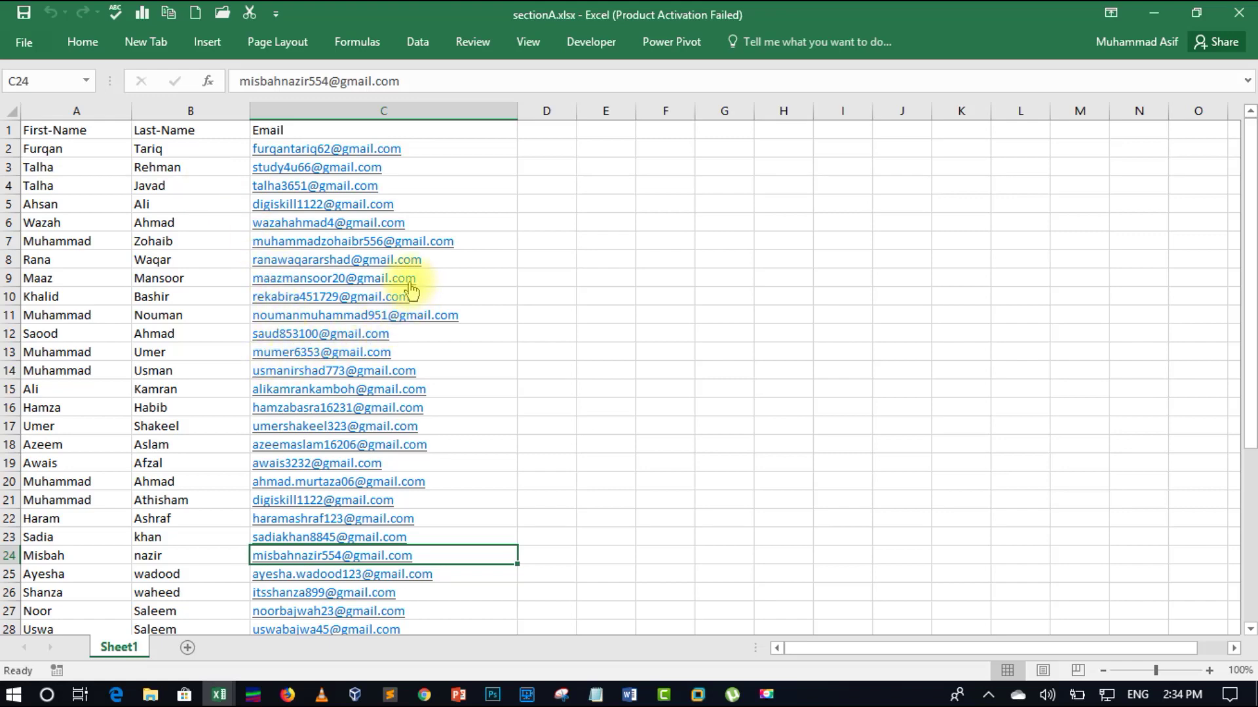
# Delete the header row from the sectionA.xlsx sheet, save the workbook and close Excel
pyautogui.click(7, 131)
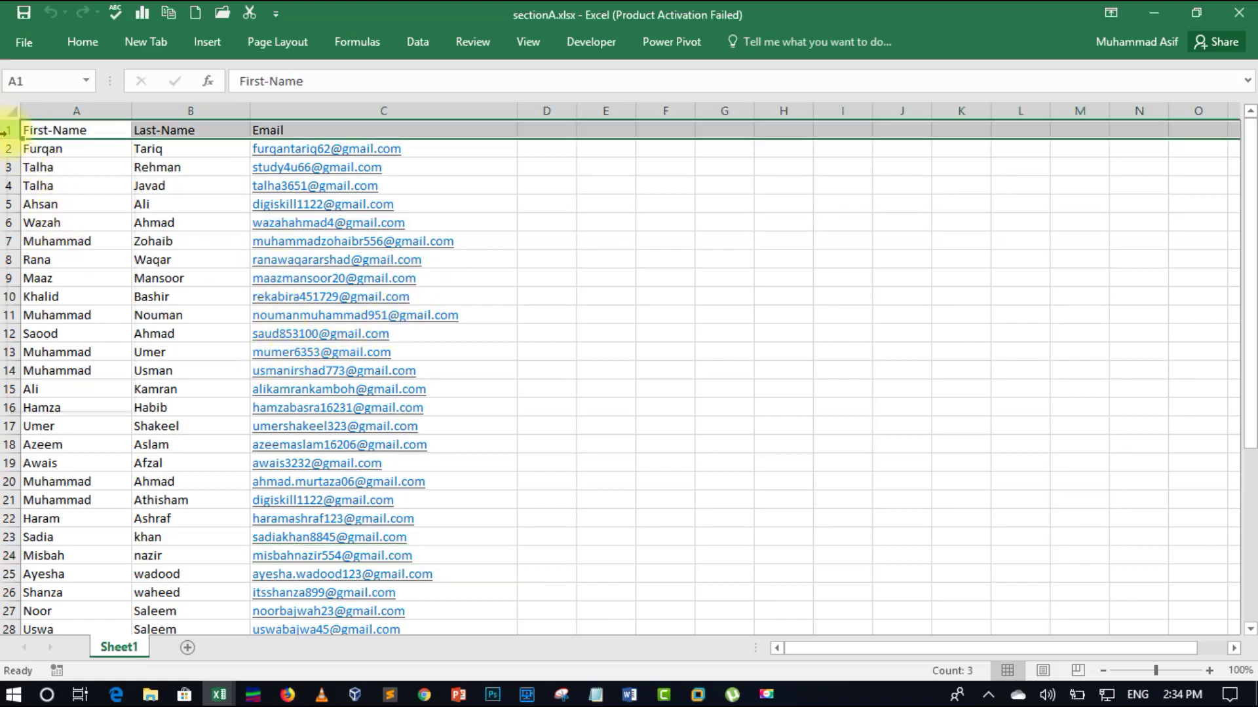
pyautogui.rightClick(9, 130)
pyautogui.click(54, 285)
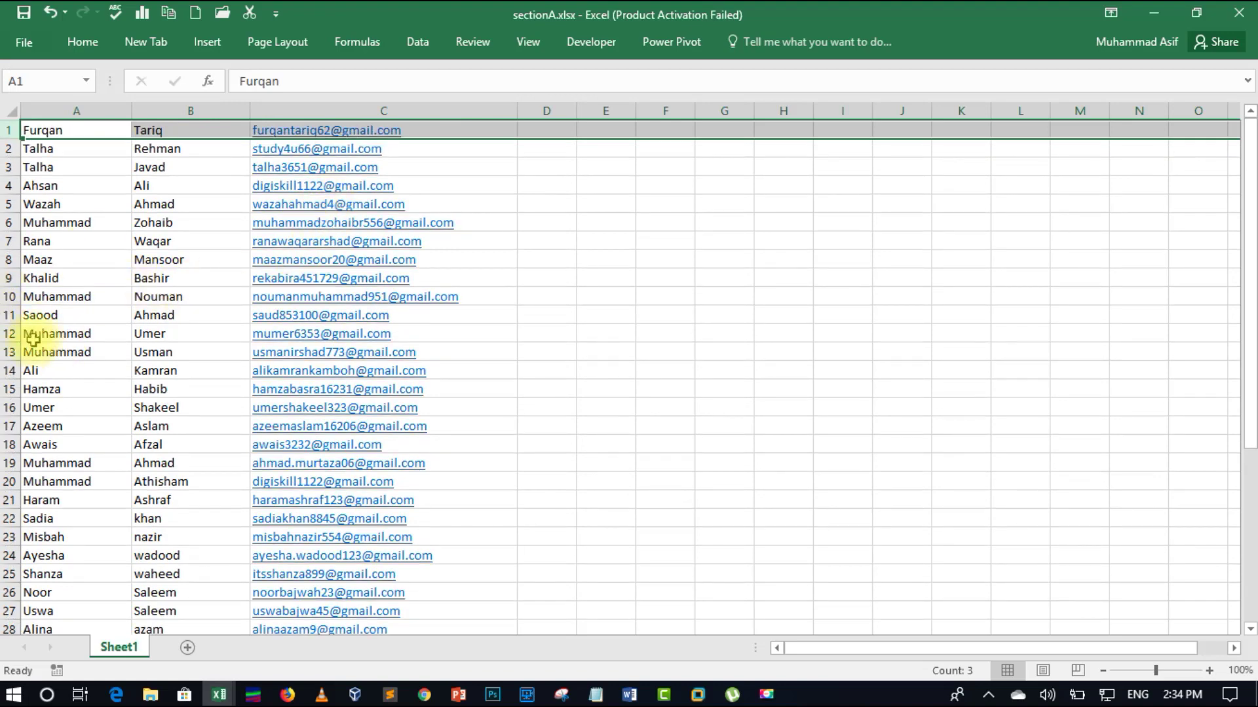
pyautogui.hotkey('ctrl', 's')
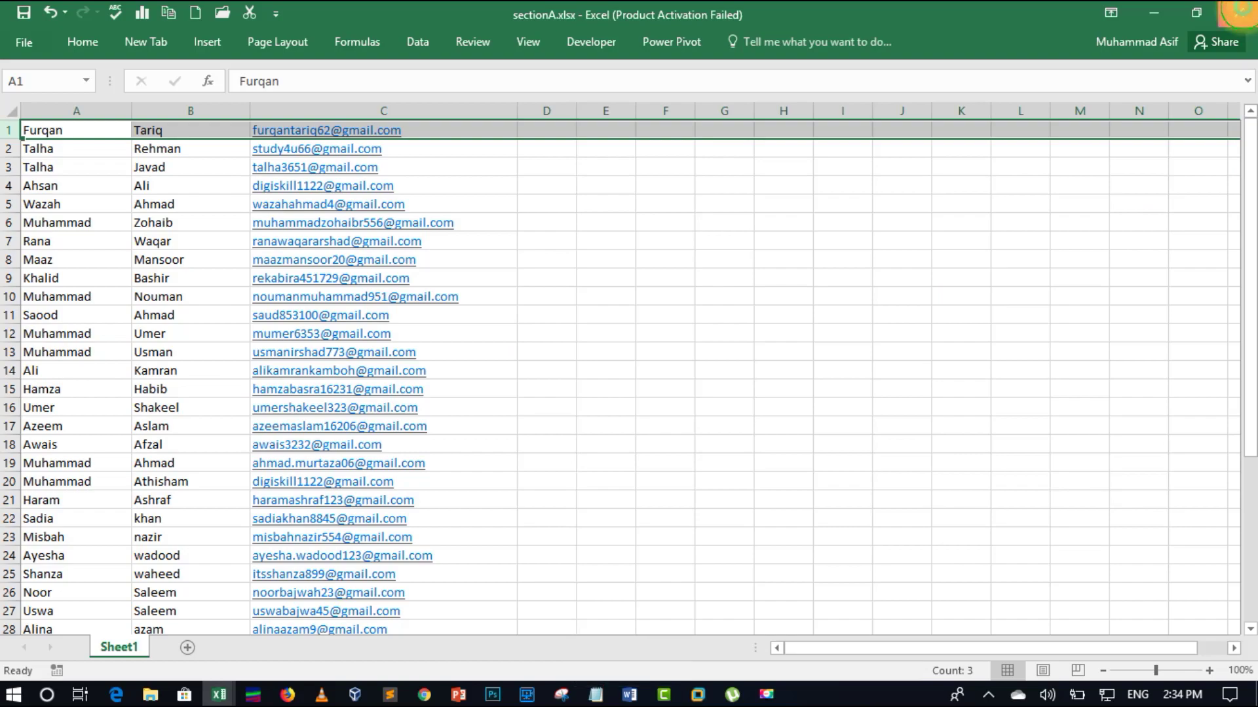
pyautogui.click(1240, 12)
pyautogui.click(1240, 12)
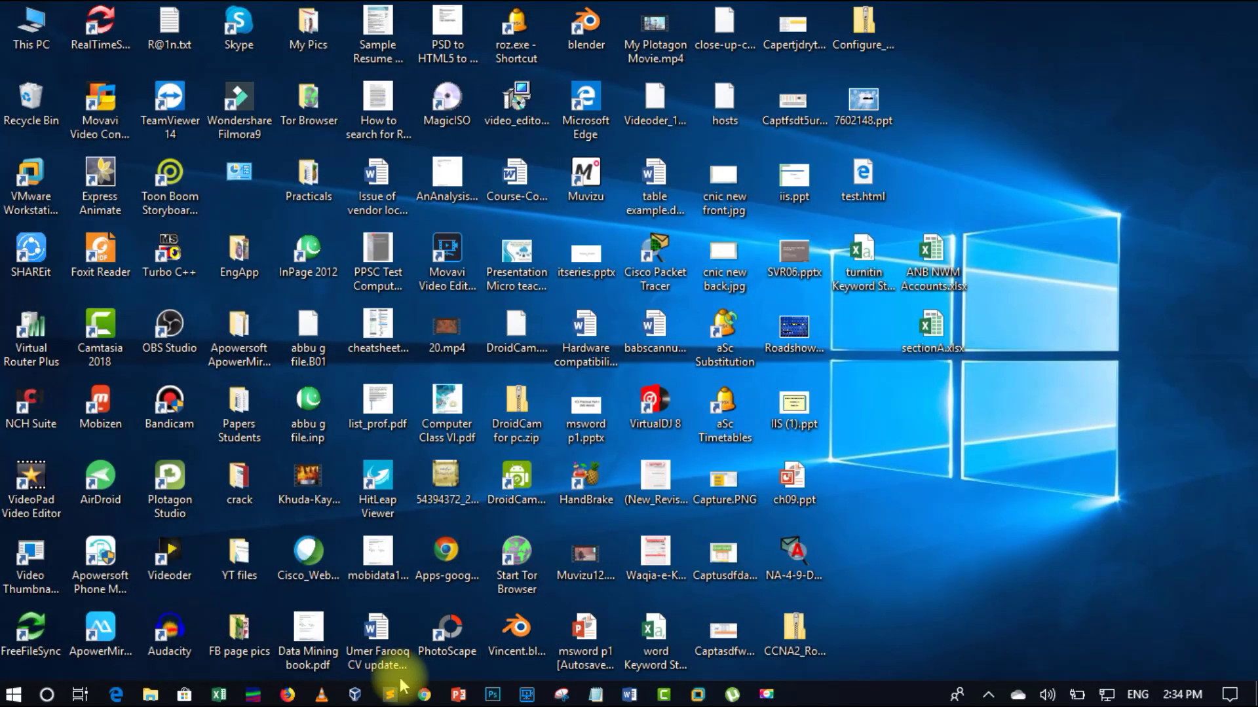
# Switch back to Turnitin in Chrome, open the student list upload page and expand its file formatting guidelines
pyautogui.moveTo(425, 693)
pyautogui.click(472, 635)
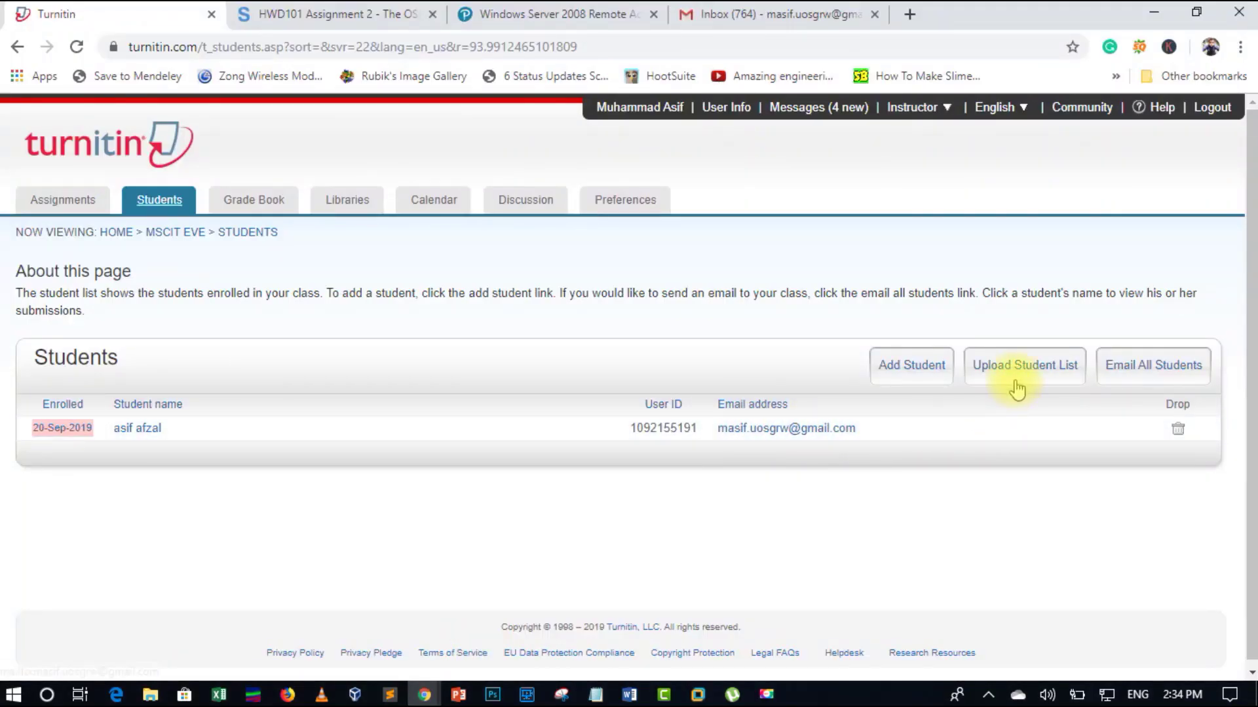
pyautogui.click(1031, 373)
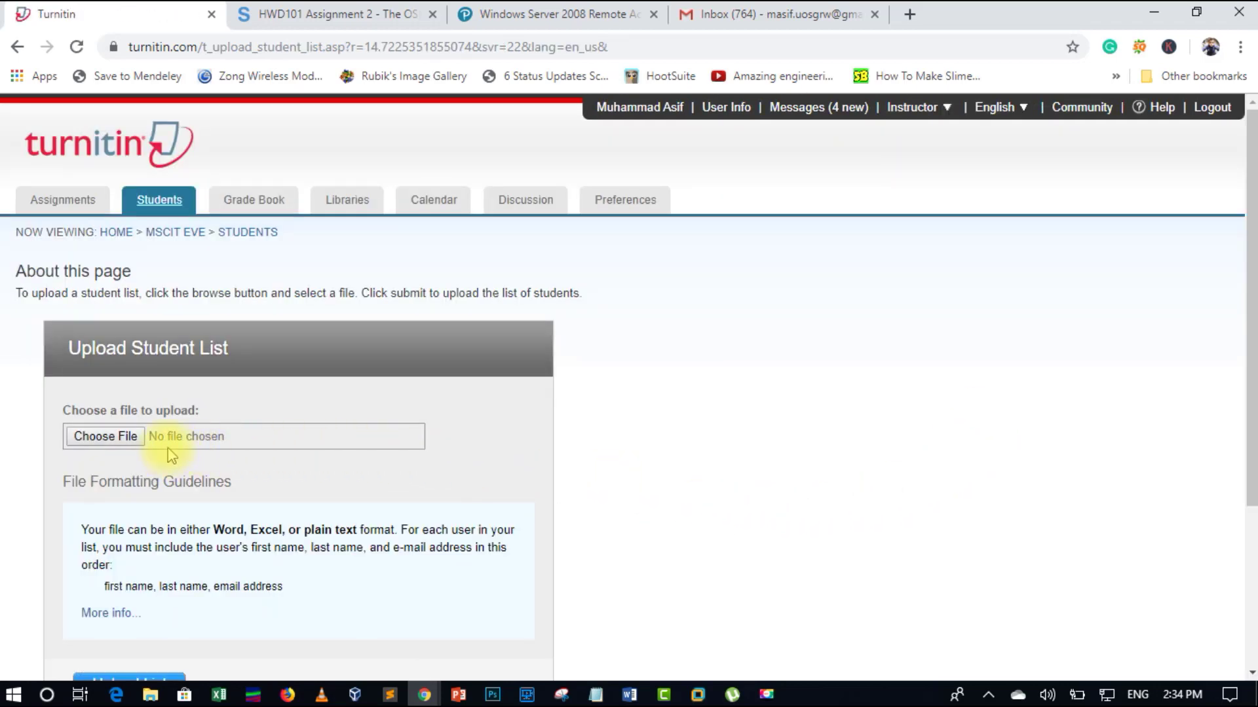
pyautogui.scroll(-1, 266, 510)
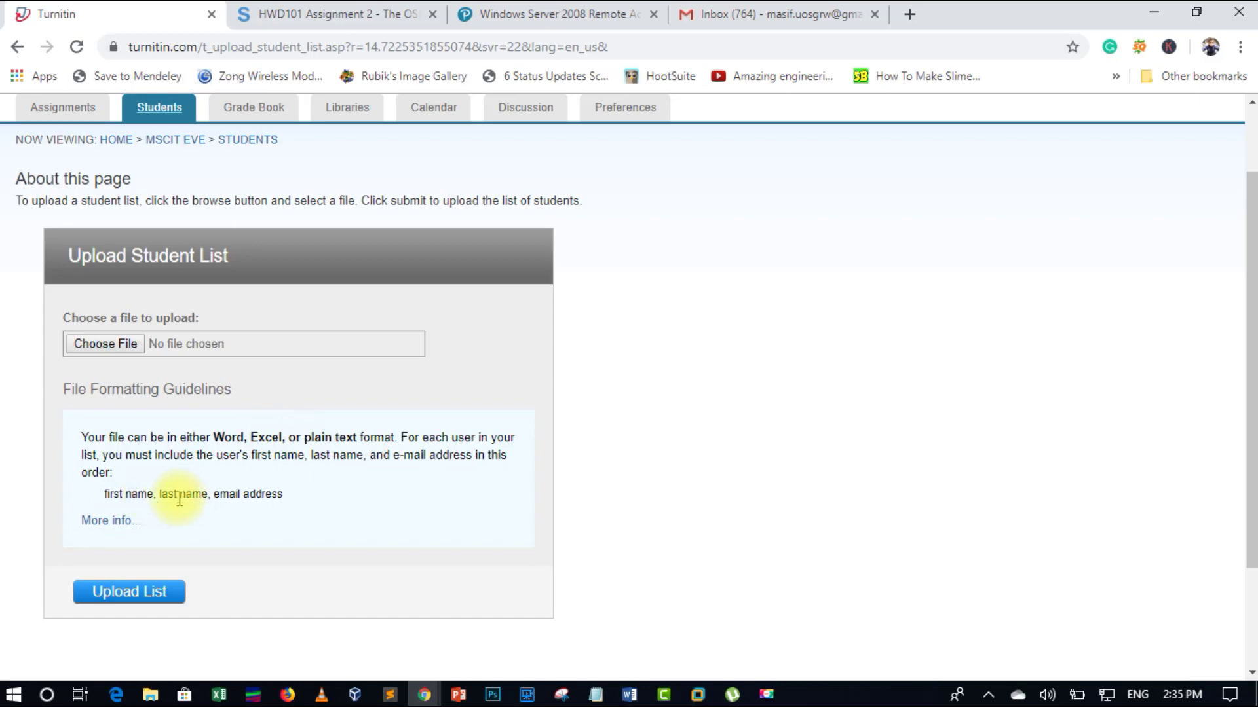
pyautogui.click(114, 520)
pyautogui.scroll(-2, 116, 520)
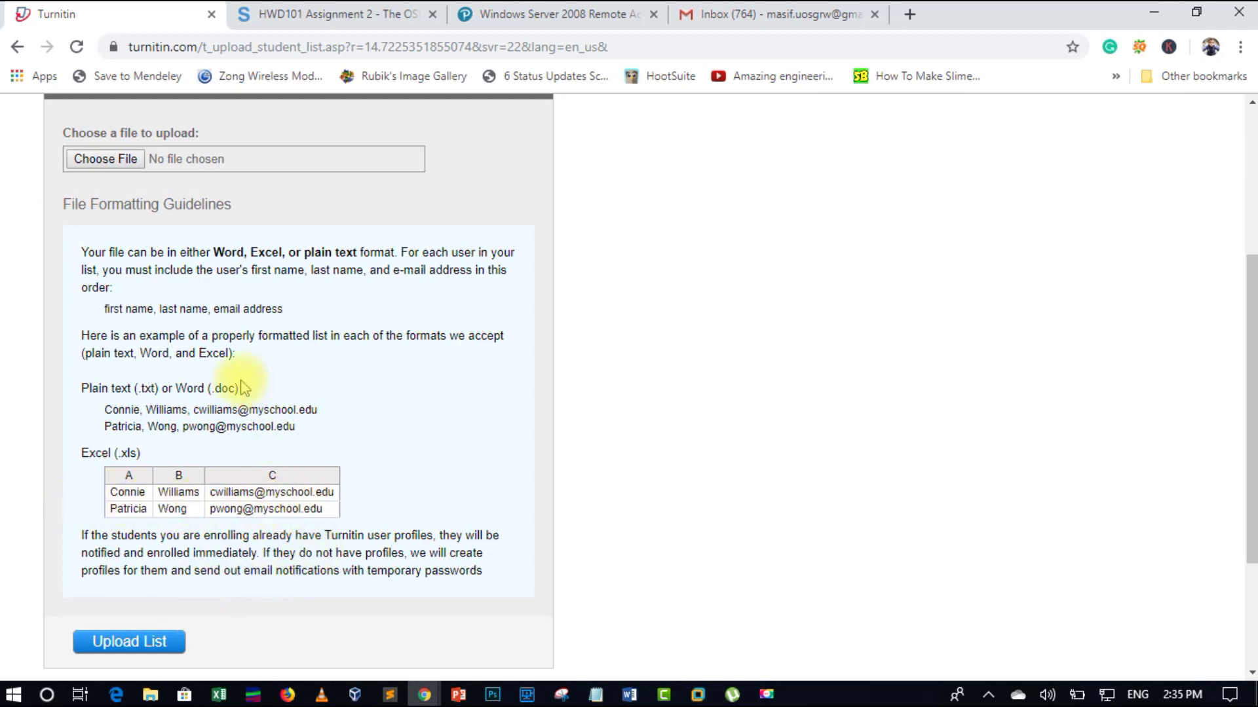
# Choose sectionA.xlsx from the desktop as the student list file and upload it
pyautogui.click(122, 163)
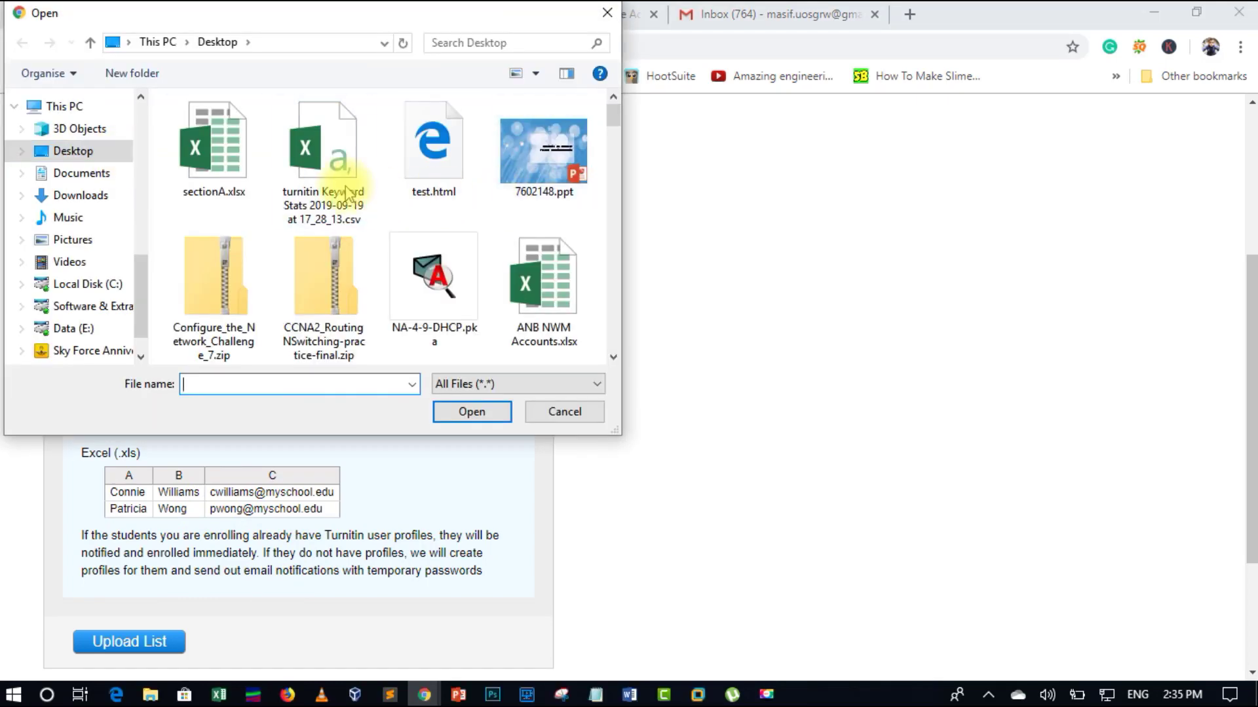
pyautogui.click(204, 157)
pyautogui.doubleClick(203, 177)
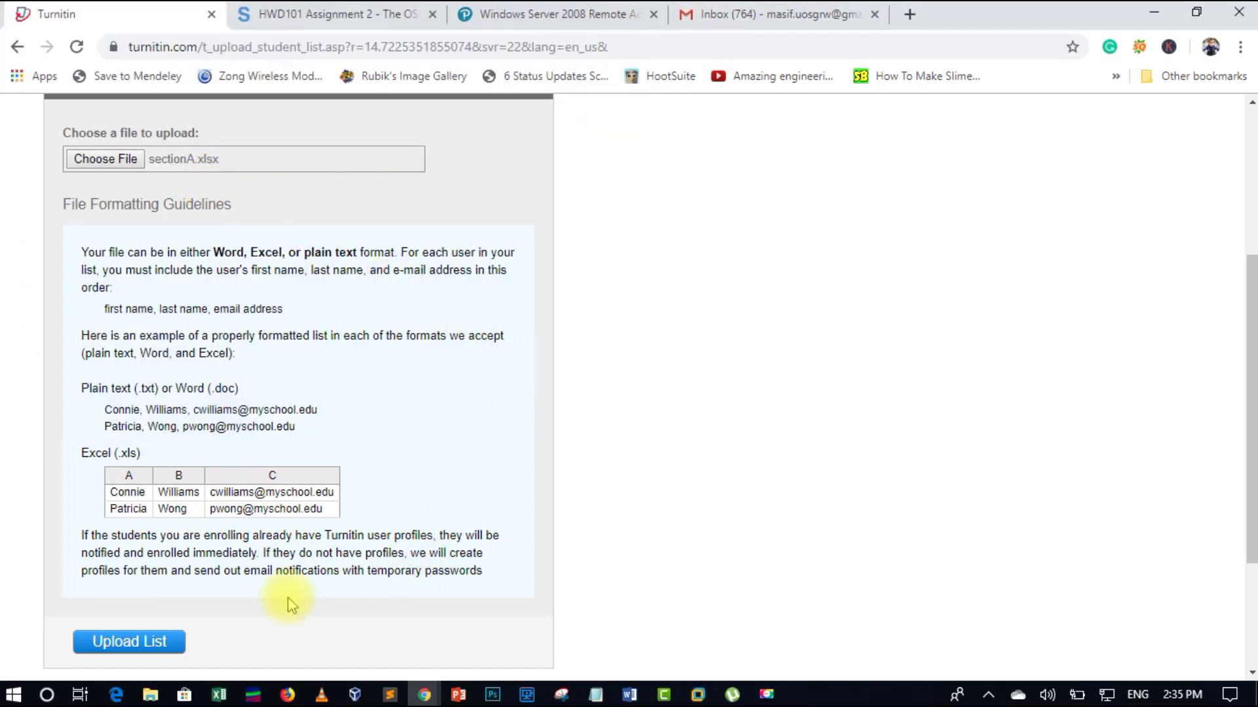
pyautogui.scroll(-3, 286, 595)
pyautogui.click(115, 460)
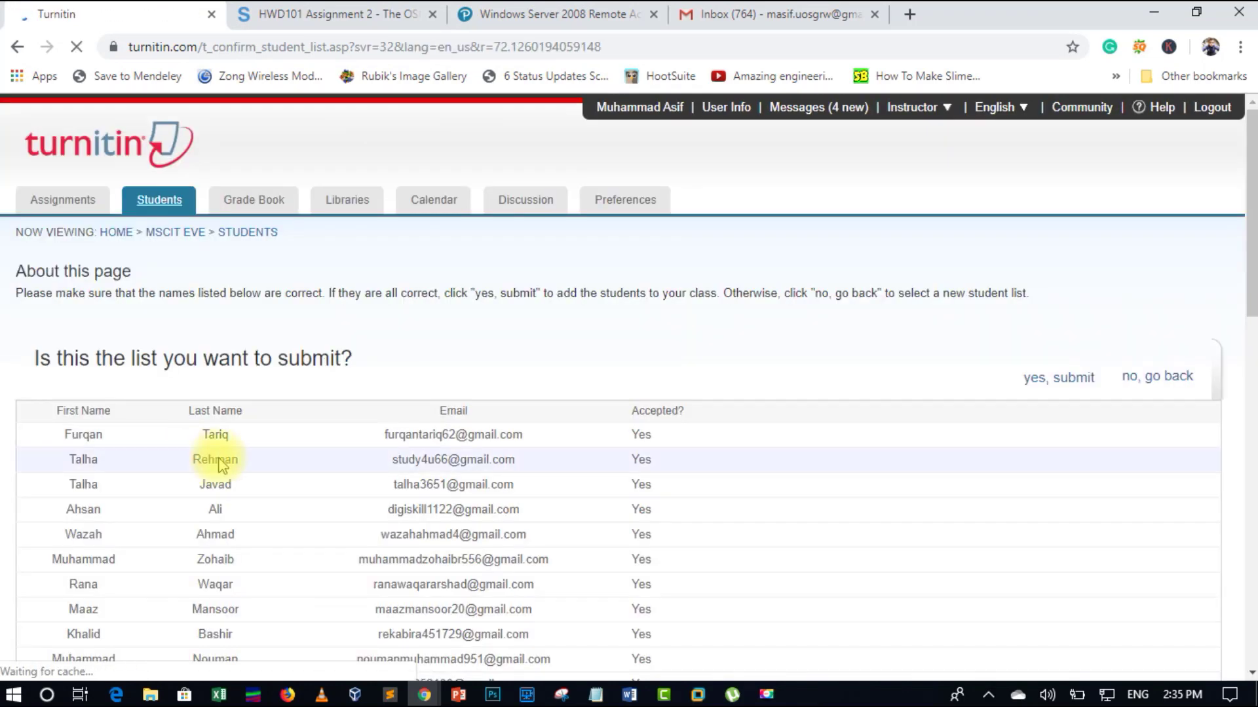
# Check the names, emails and acceptance status in the uploaded student list and confirm its submission
pyautogui.scroll(-12, 735, 460)
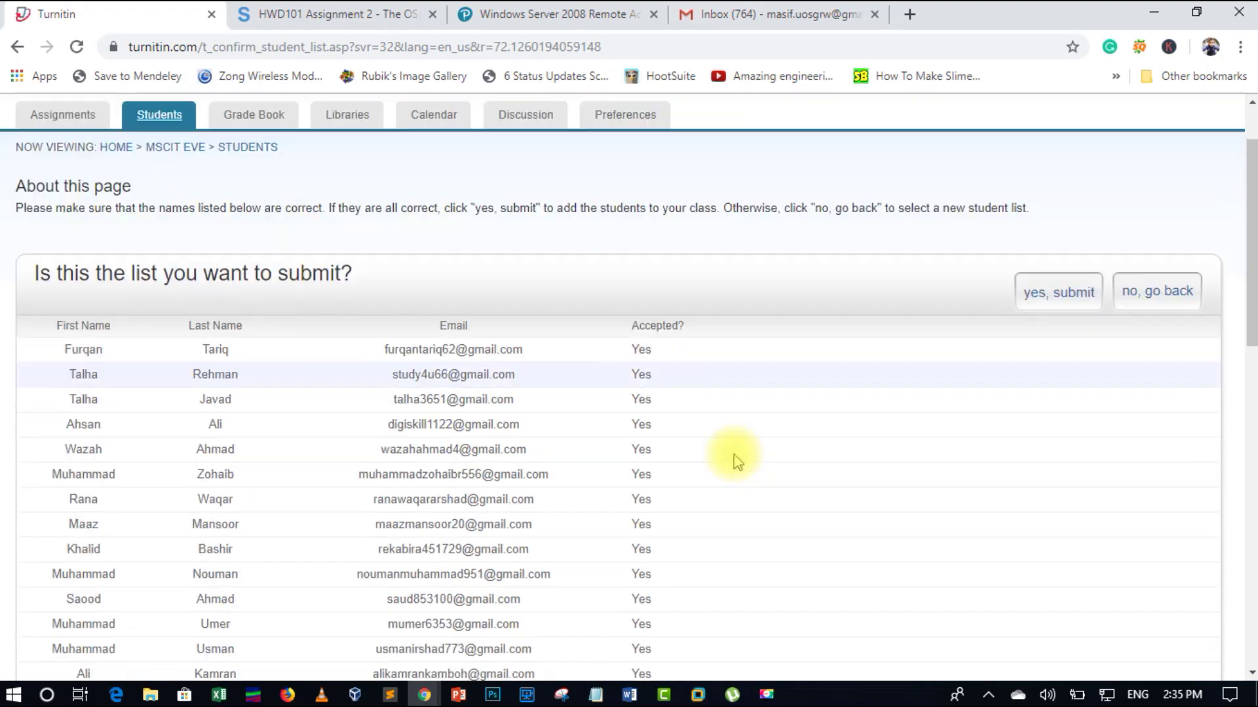
pyautogui.scroll(7, 729, 461)
pyautogui.scroll(6, 727, 458)
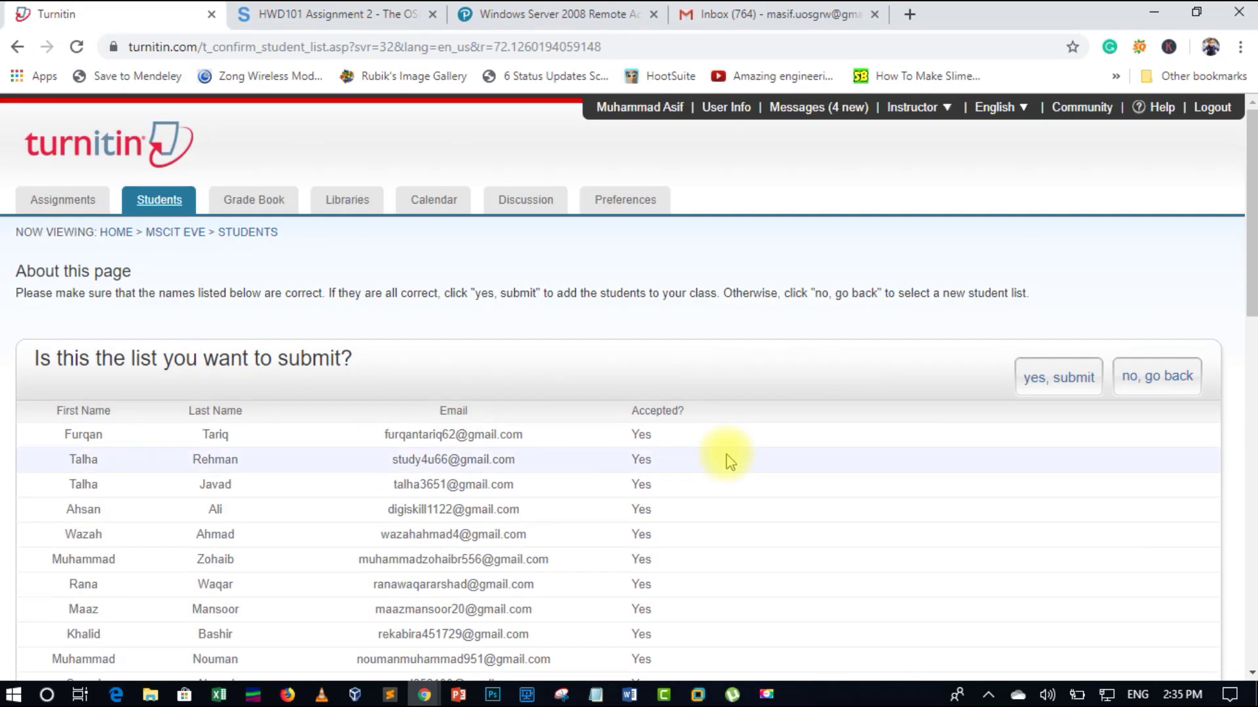
pyautogui.scroll(-2, 675, 430)
pyautogui.scroll(-14, 675, 430)
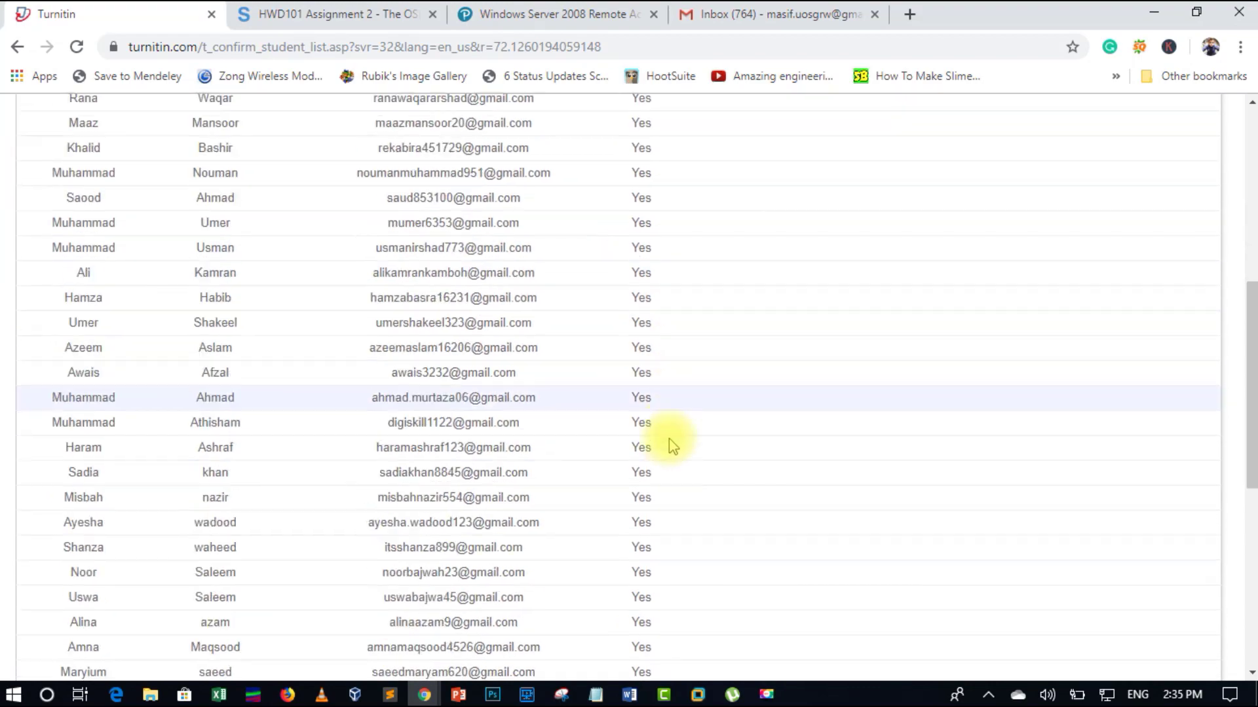
pyautogui.scroll(13, 702, 210)
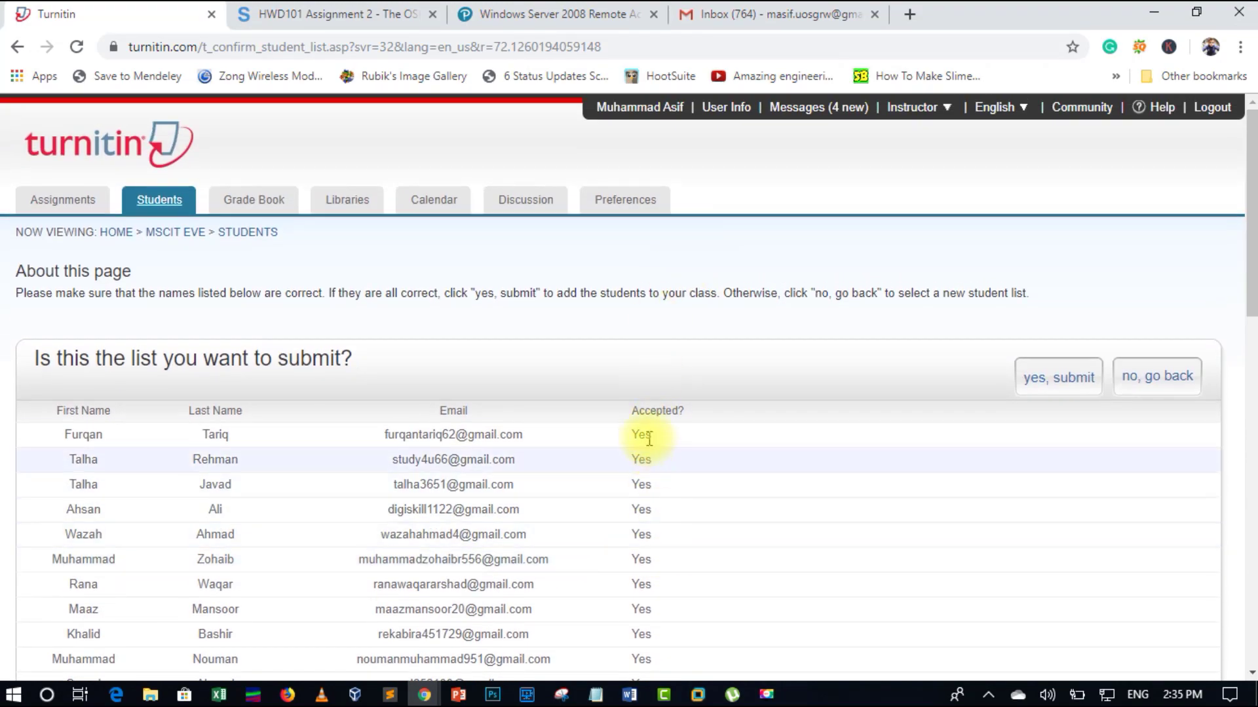
pyautogui.click(1059, 377)
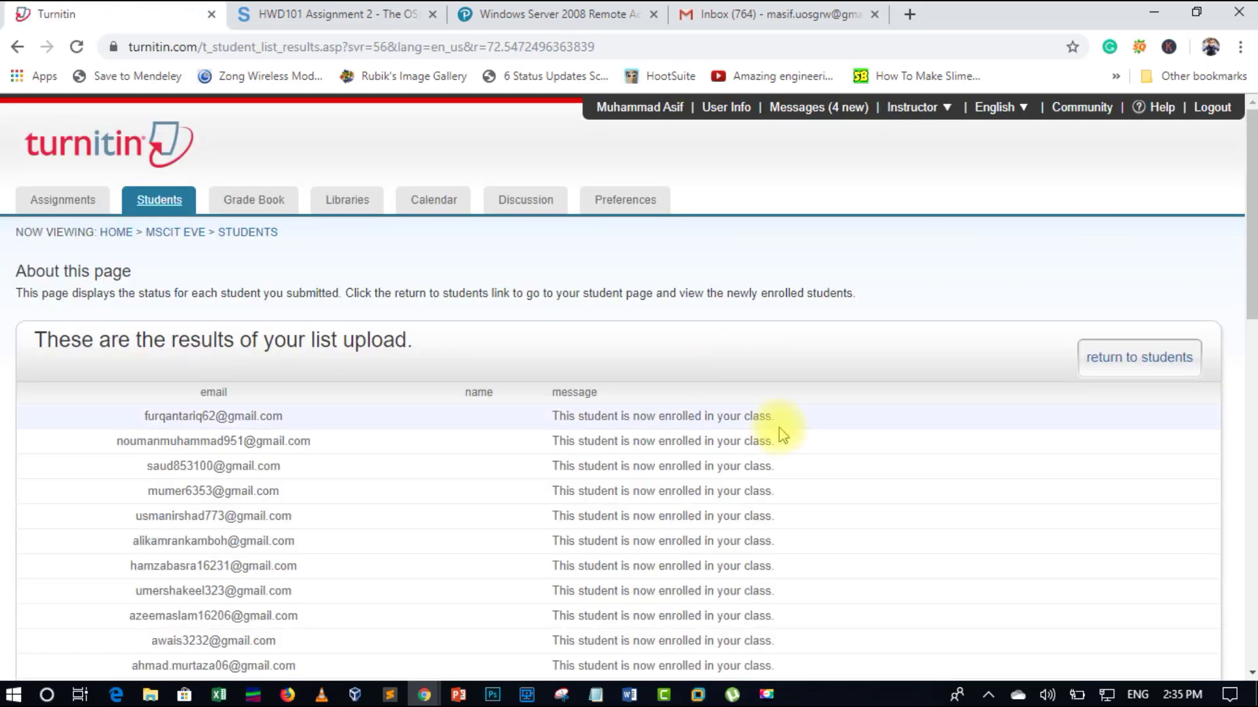
# Examine the upload results page for each student's enrollment message
pyautogui.scroll(-3, 799, 409)
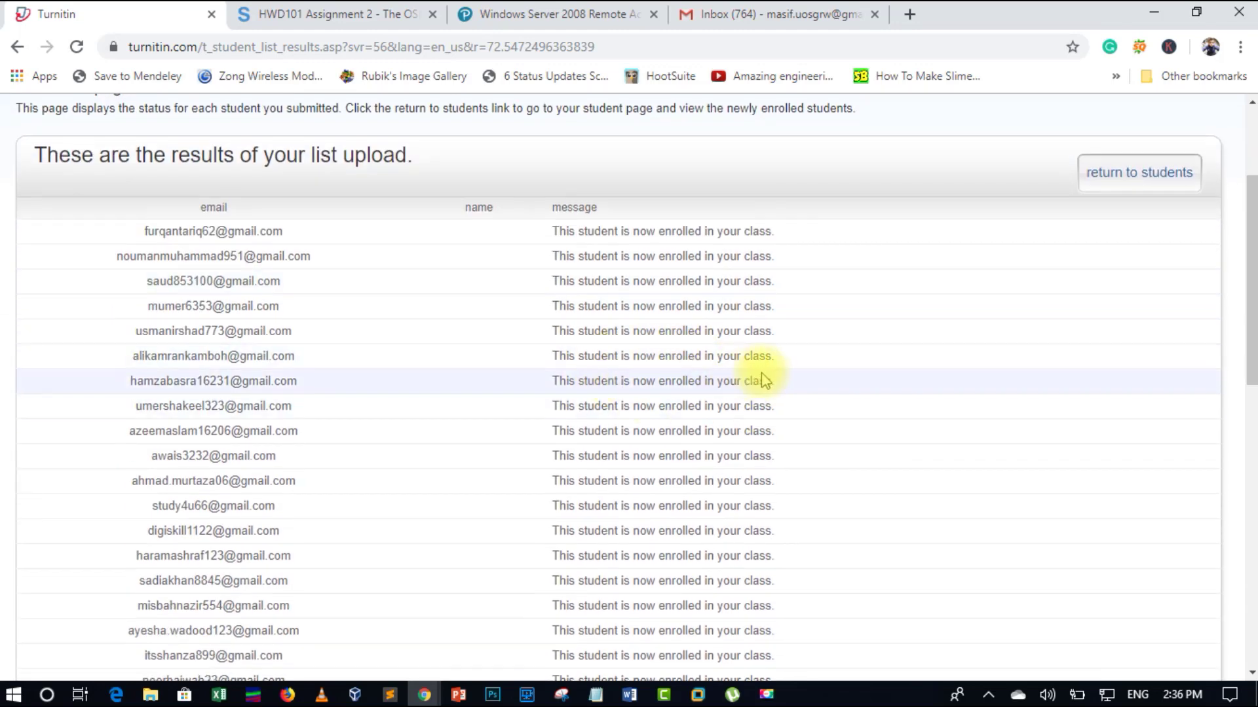
pyautogui.scroll(3, 764, 370)
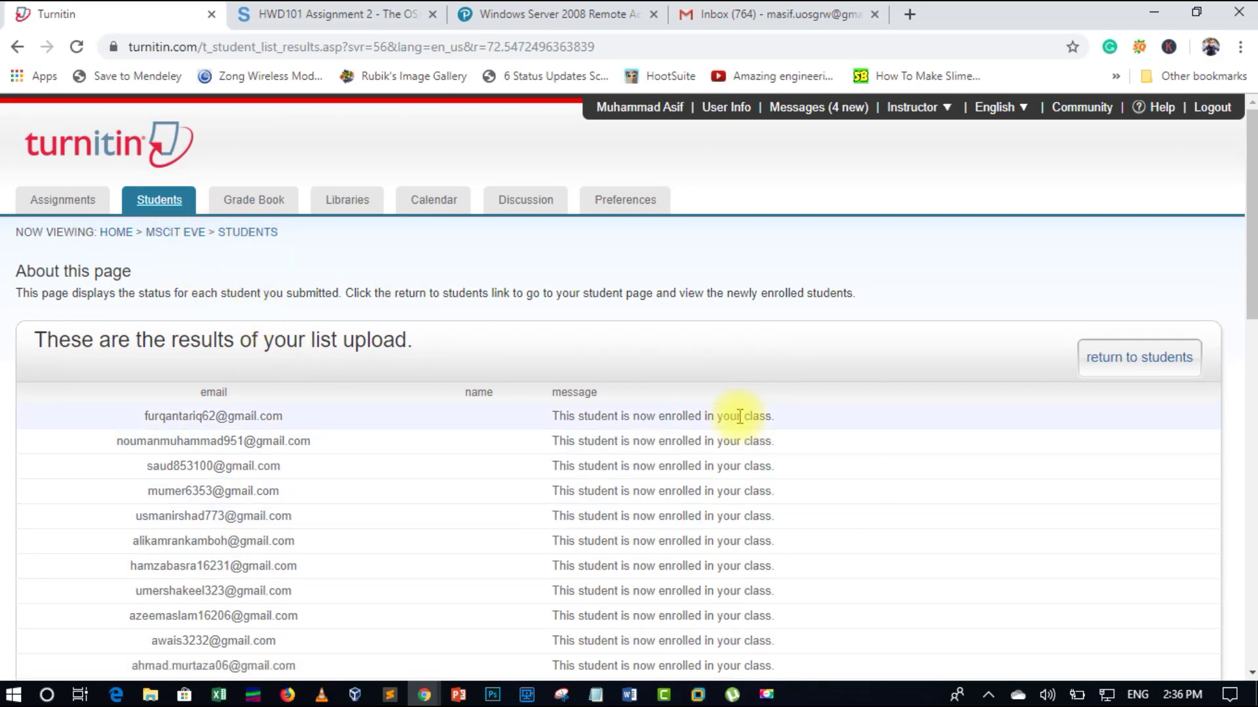
pyautogui.scroll(-10, 739, 417)
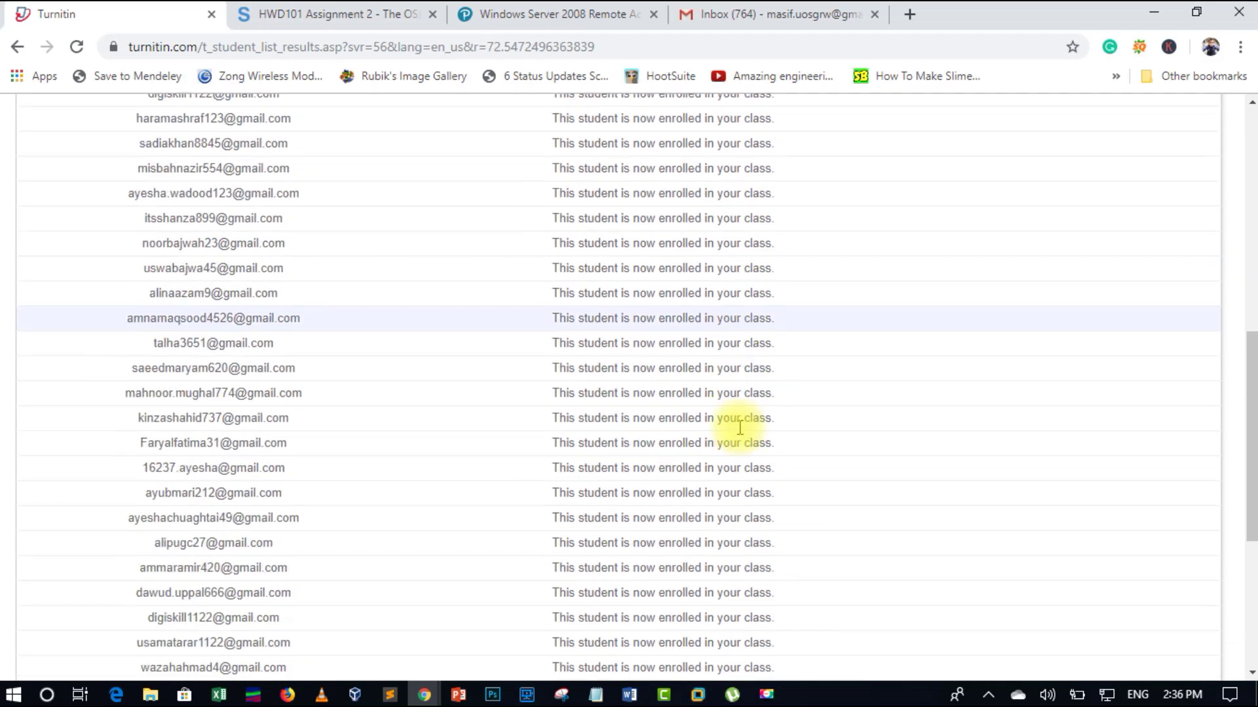
pyautogui.scroll(-4, 739, 429)
pyautogui.scroll(14, 739, 432)
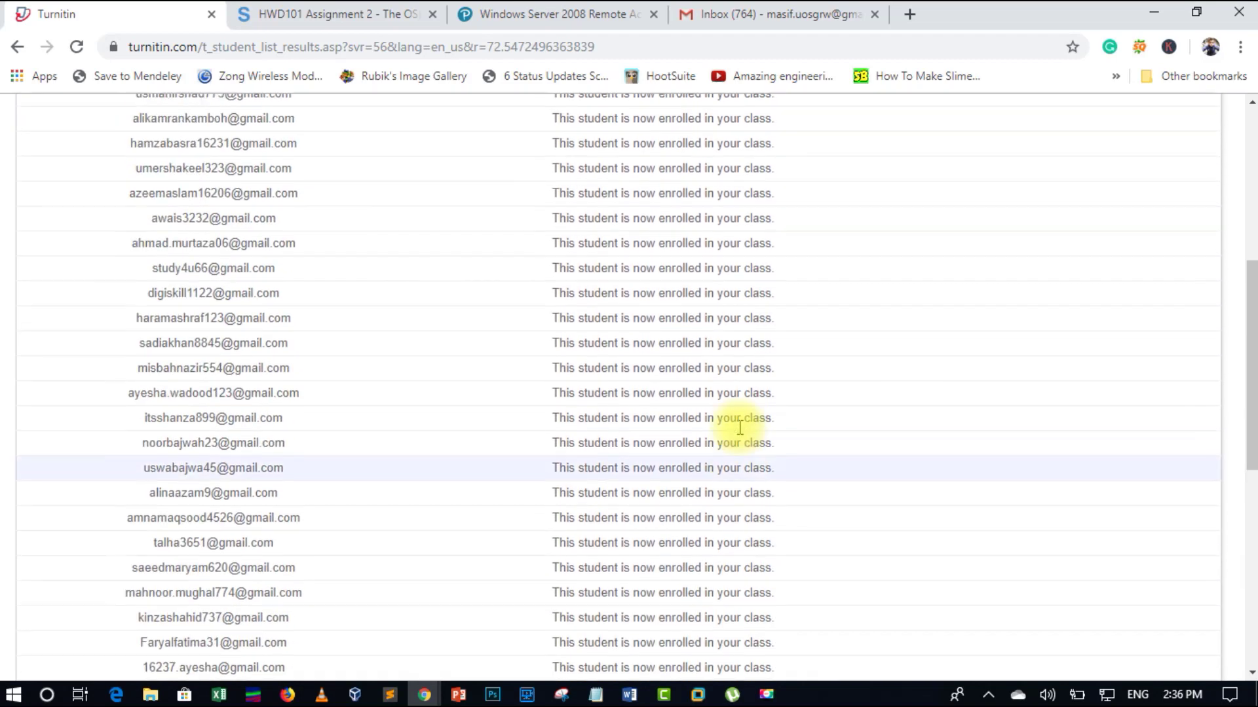